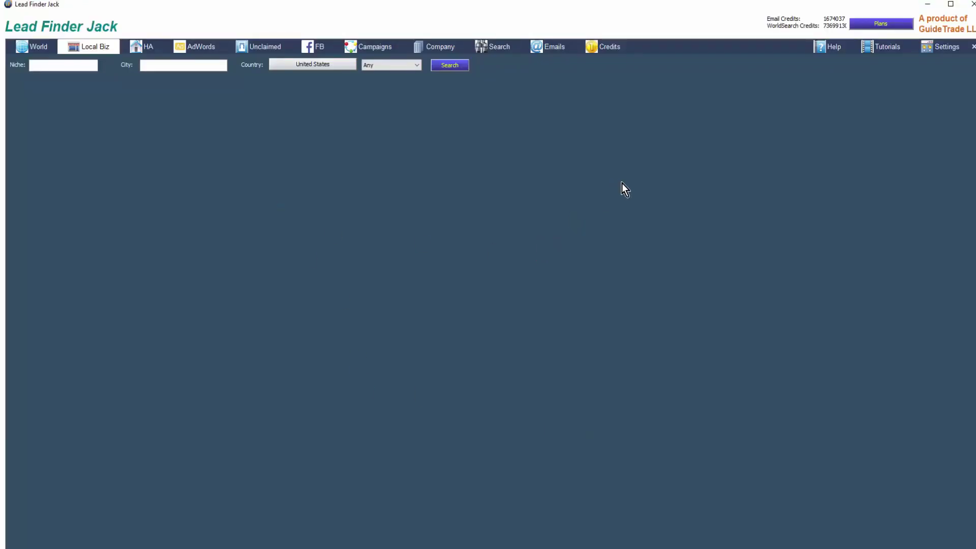
# Step: Search Local Biz for the niche plumber in the city miami, Florida
pyautogui.click(67, 67)
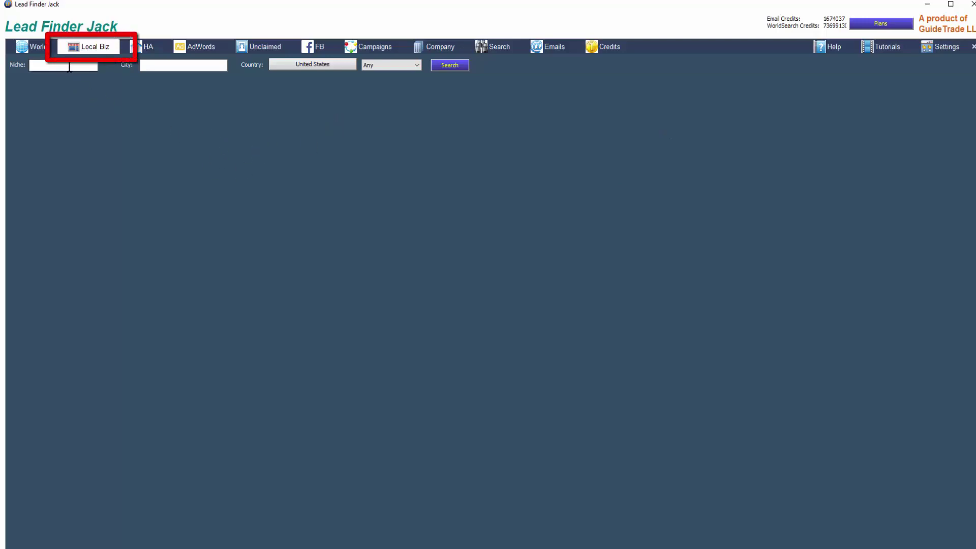
pyautogui.write('plumber')
pyautogui.press('Tab')
pyautogui.write('miami')
pyautogui.click(392, 65)
pyautogui.click(379, 136)
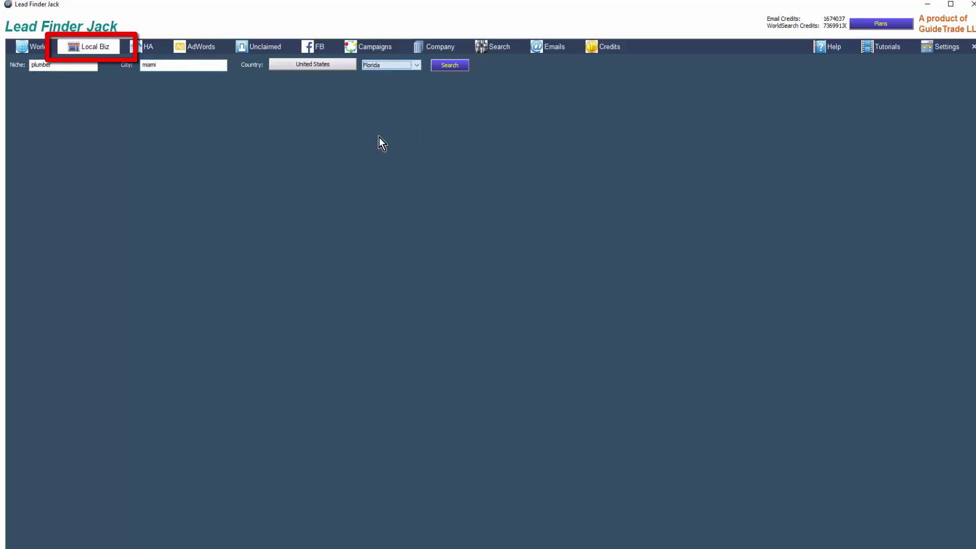
pyautogui.click(450, 70)
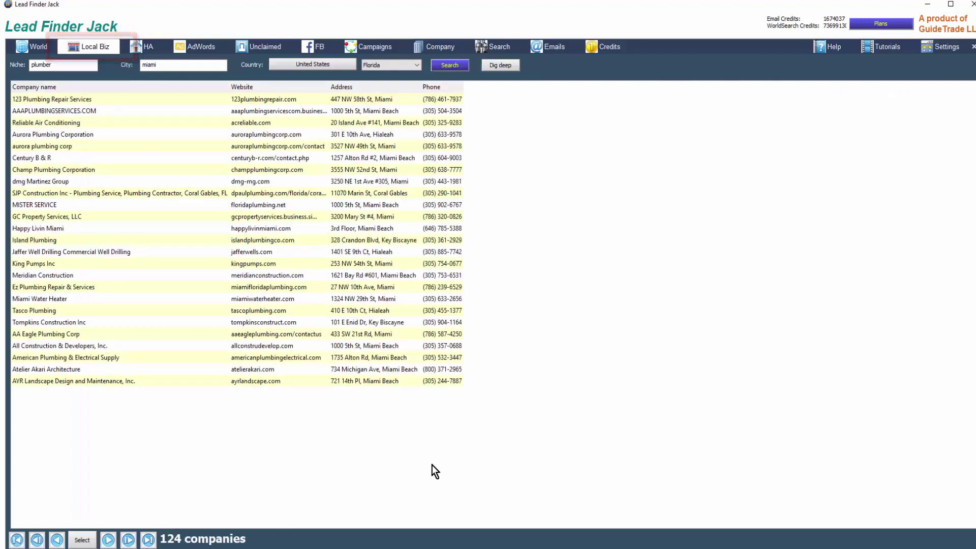
# Step: Send the Miami plumber results to Dig Deep and start the plumber miami deep search
pyautogui.click(502, 64)
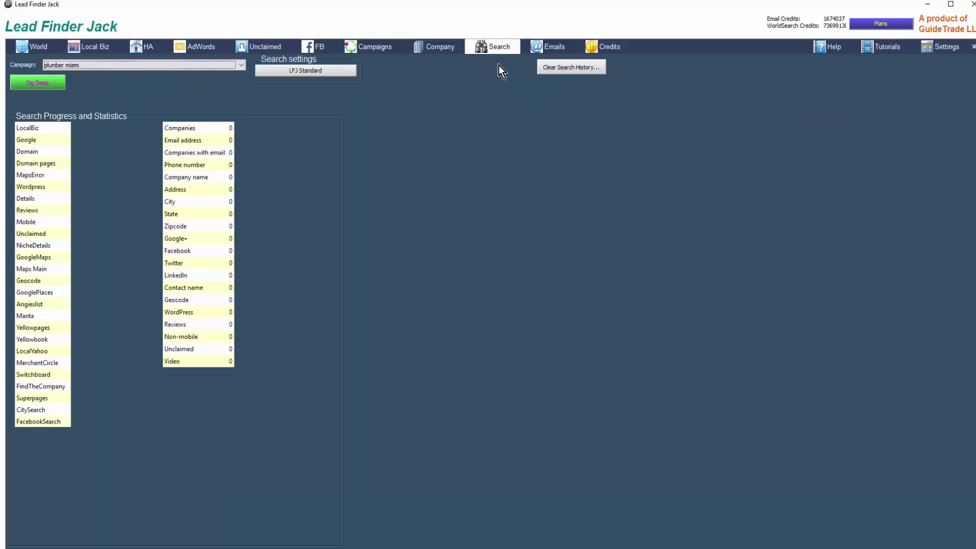
pyautogui.click(38, 82)
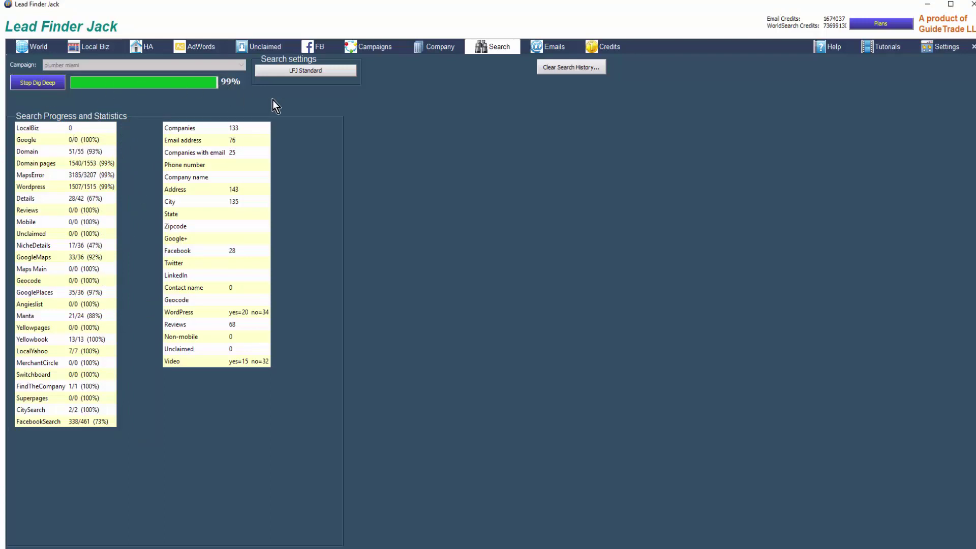
# Step: Download the 60 - SSL template from the Email Template Library into your templates
pyautogui.click(553, 48)
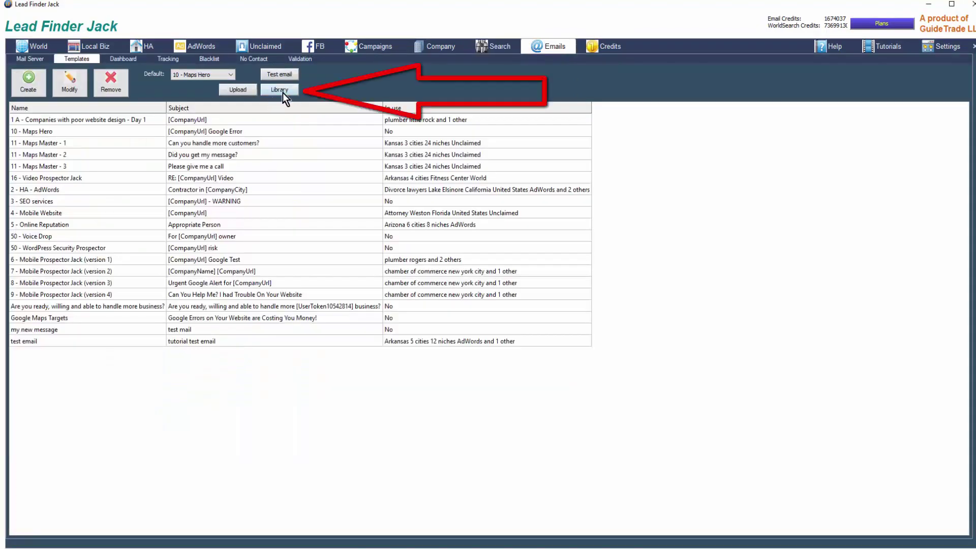
pyautogui.click(281, 92)
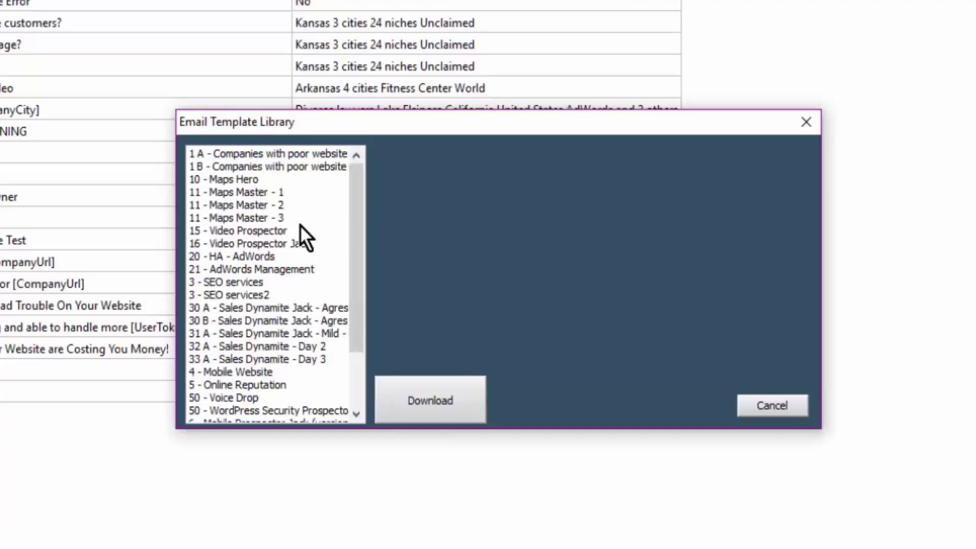
pyautogui.scroll(-2, 237, 318)
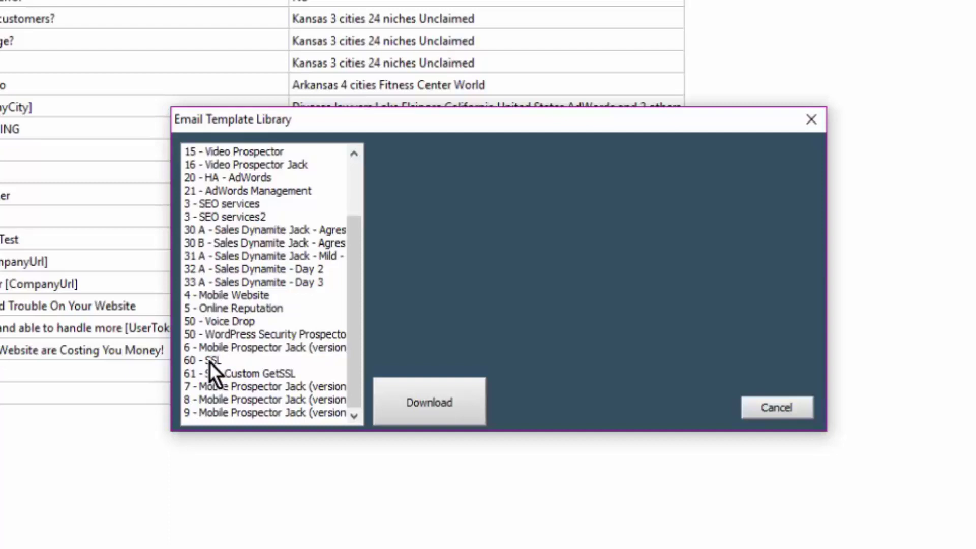
pyautogui.click(212, 361)
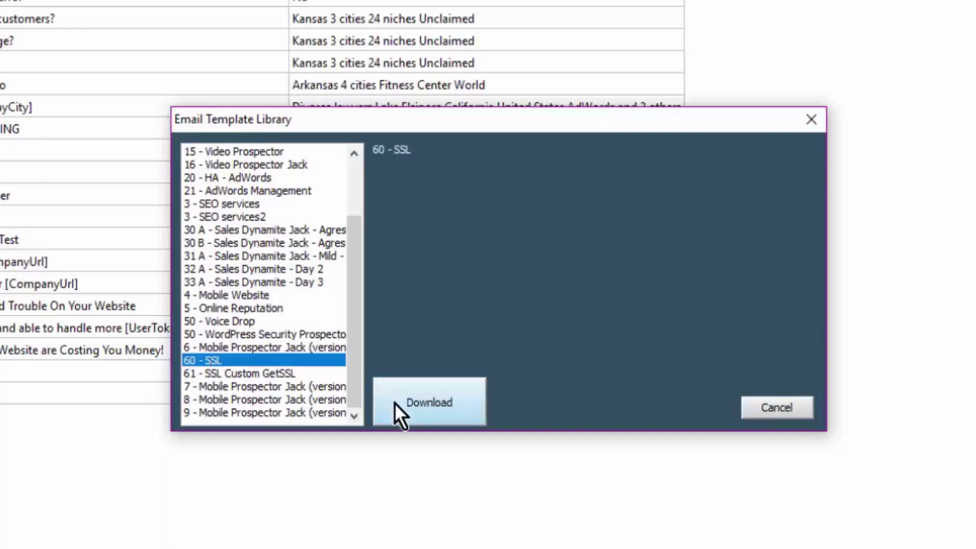
pyautogui.click(428, 407)
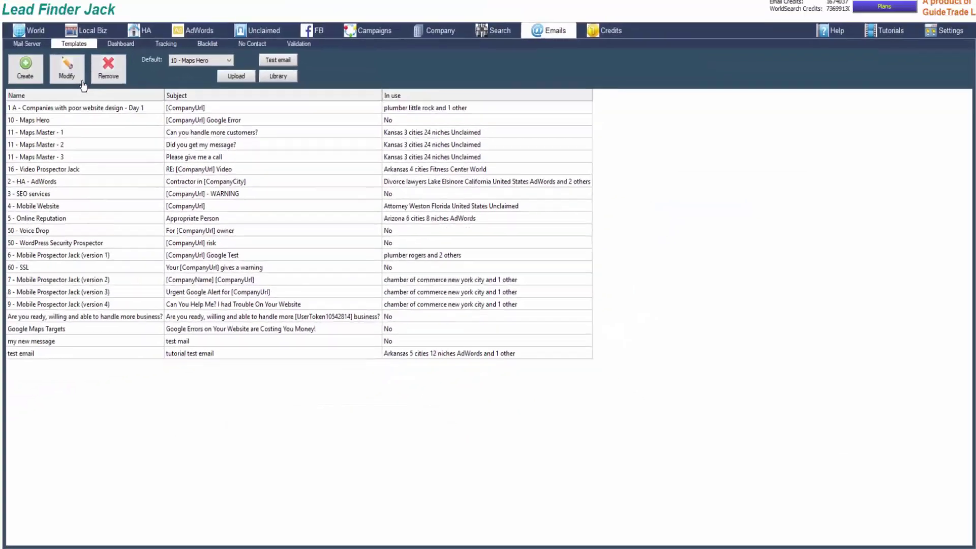
# Step: Modify the 60 - SSL template, set Max. width to 400, and place the cursor in its body
pyautogui.click(48, 270)
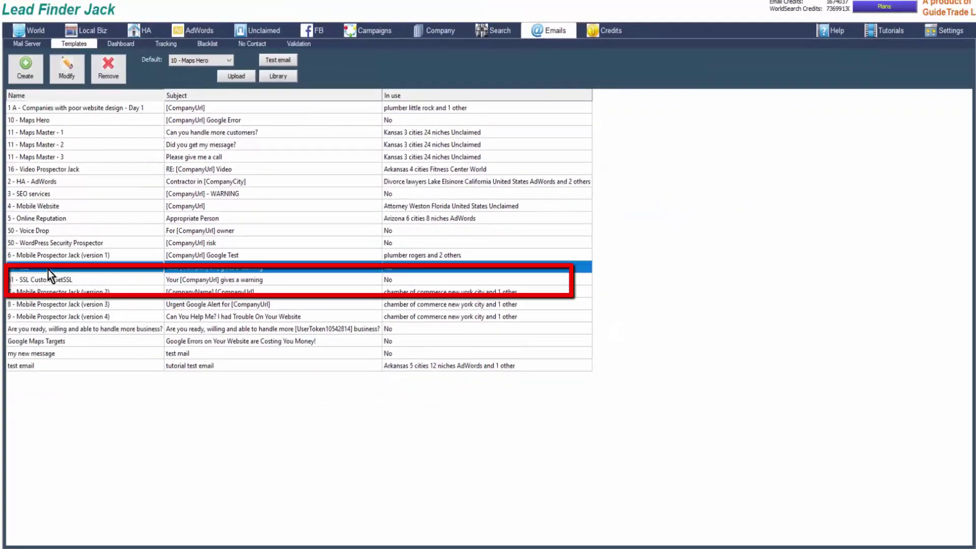
pyautogui.click(68, 70)
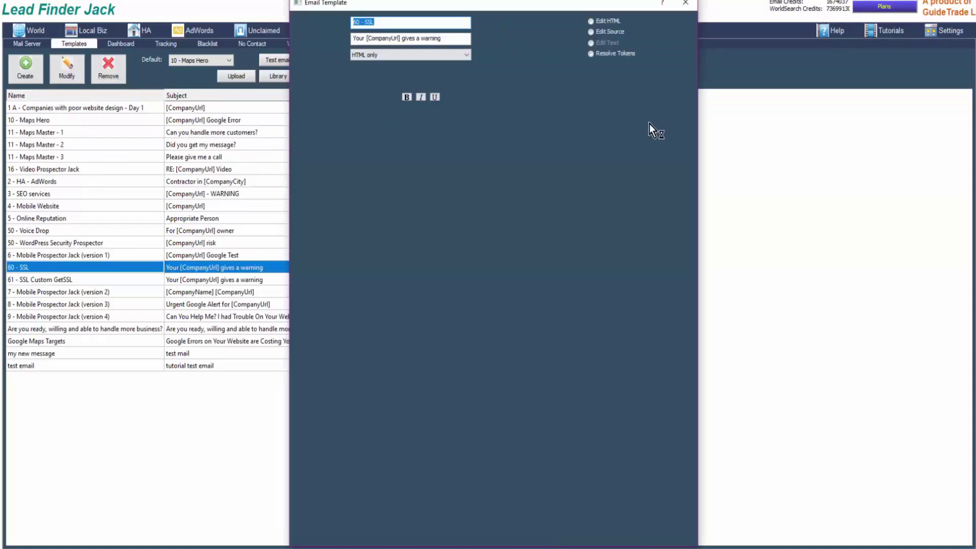
pyautogui.doubleClick(545, 76)
pyautogui.write('400')
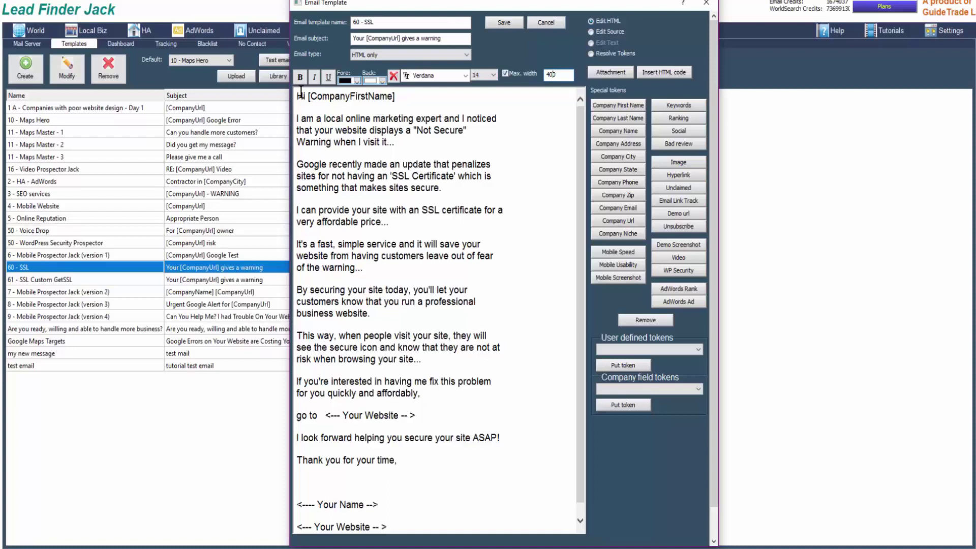
pyautogui.click(308, 96)
pyautogui.click(398, 222)
pyautogui.moveTo(326, 416); pyautogui.dragTo(423, 414)
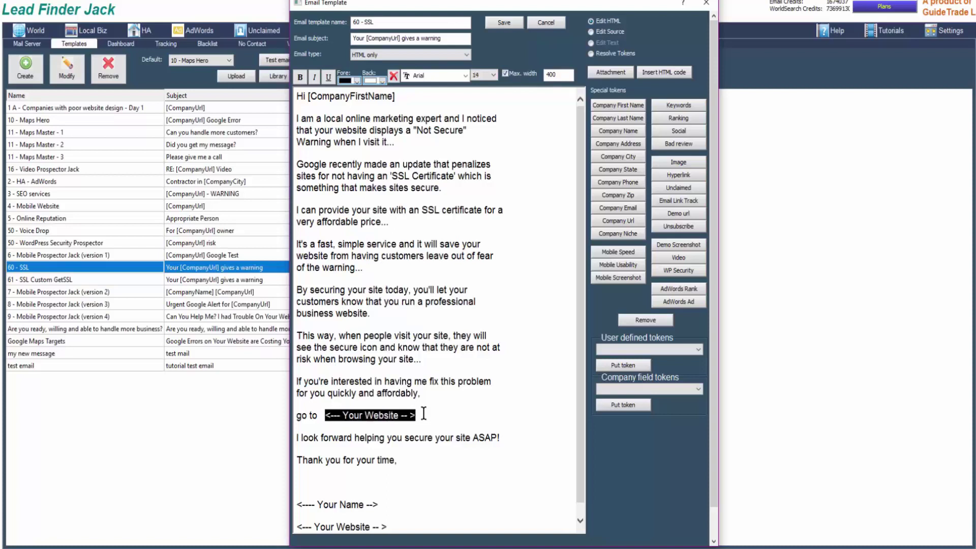
pyautogui.press('Delete')
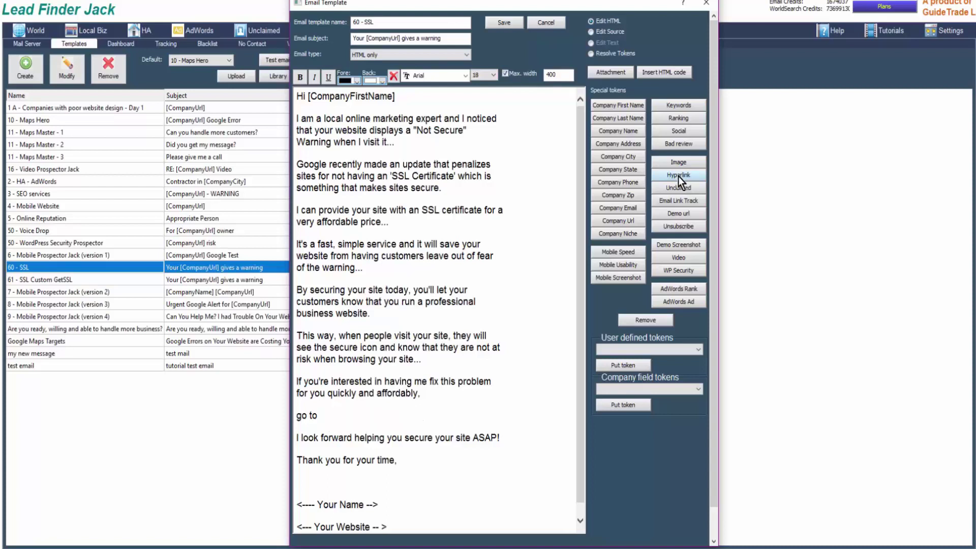
pyautogui.click(678, 176)
pyautogui.click(402, 259)
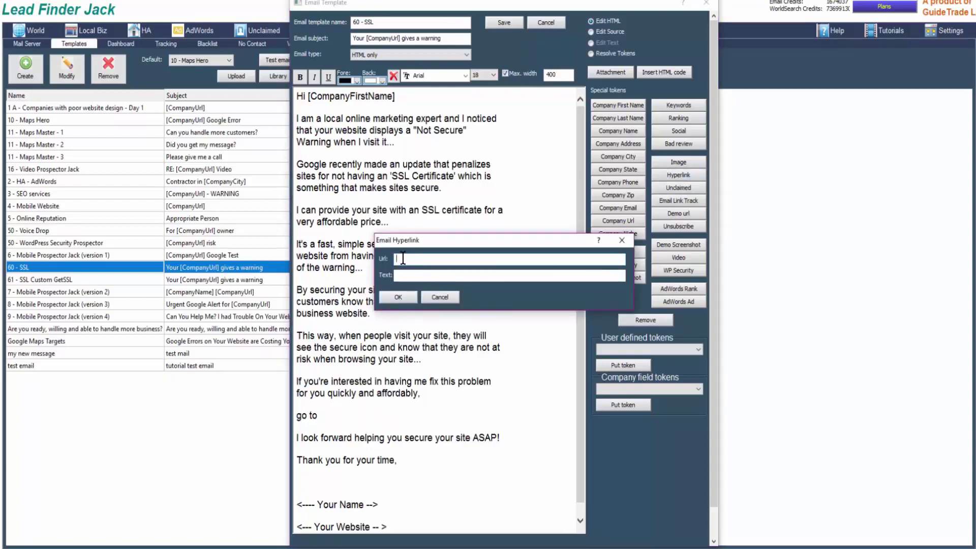
pyautogui.write('https://TheSSLFix.com')
pyautogui.press('Tab')
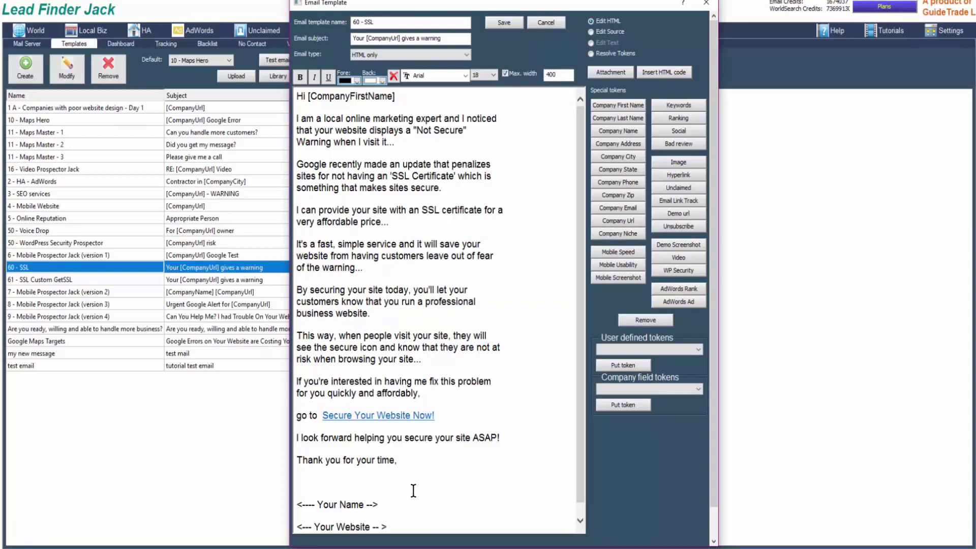
# Step: Replace the signature placeholders with the sender's name, phone number and pasted website address
pyautogui.scroll(-1, 401, 487)
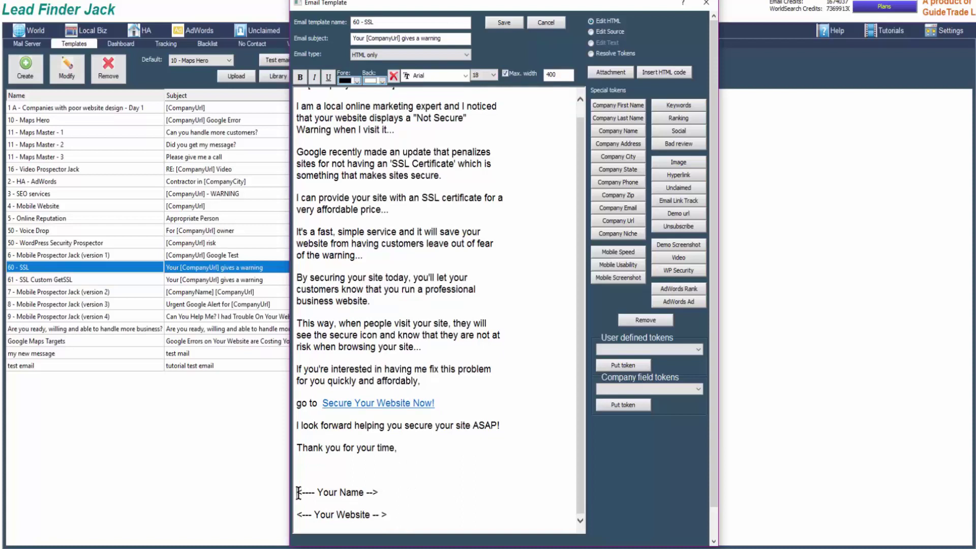
pyautogui.moveTo(299, 492); pyautogui.dragTo(387, 494)
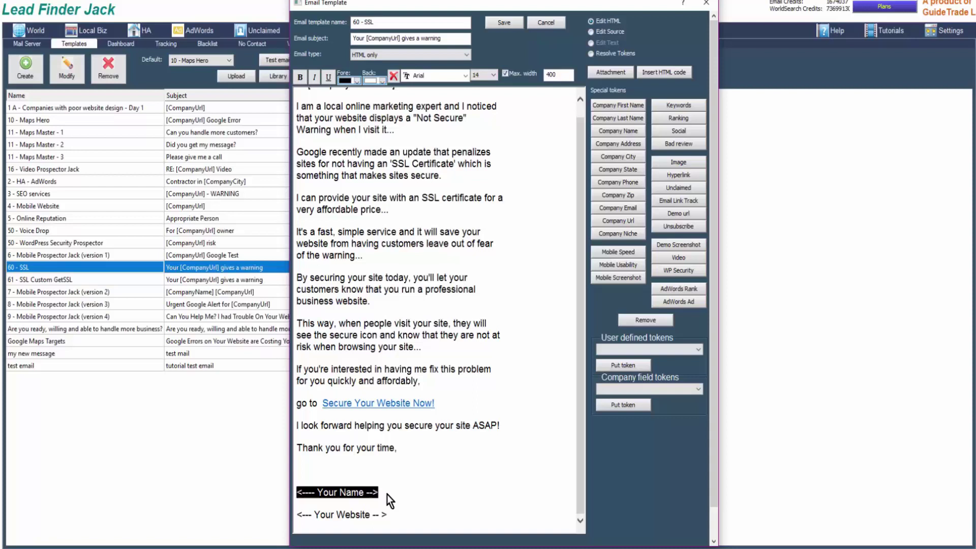
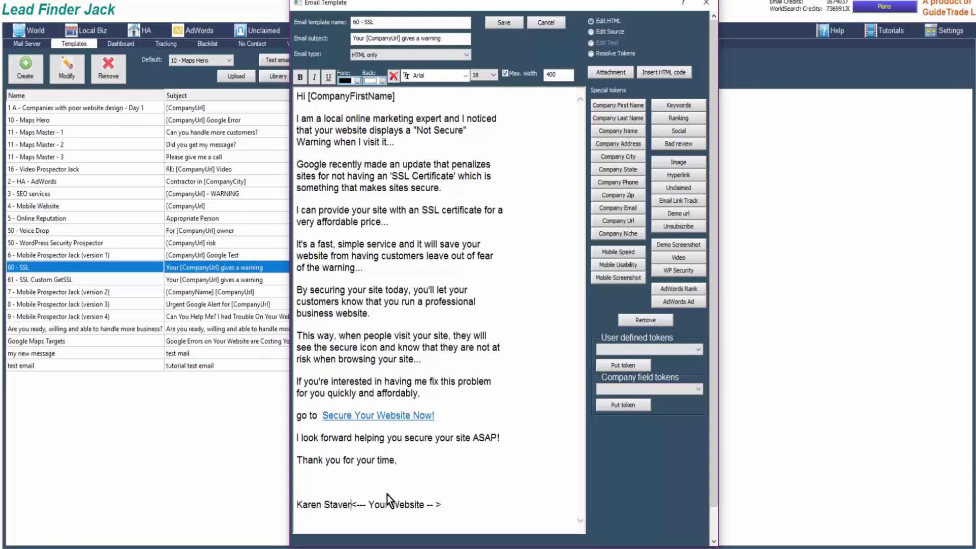
pyautogui.write('t')
pyautogui.press('Return')
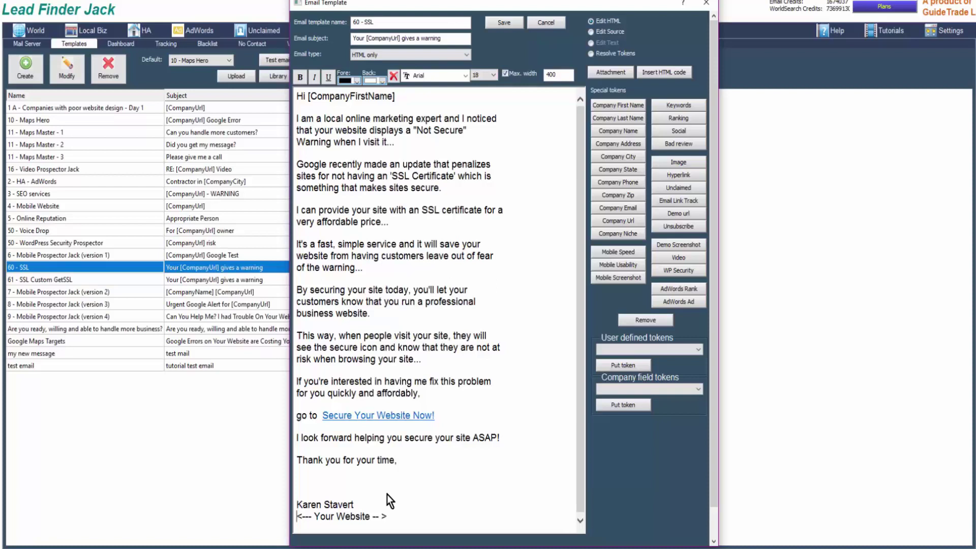
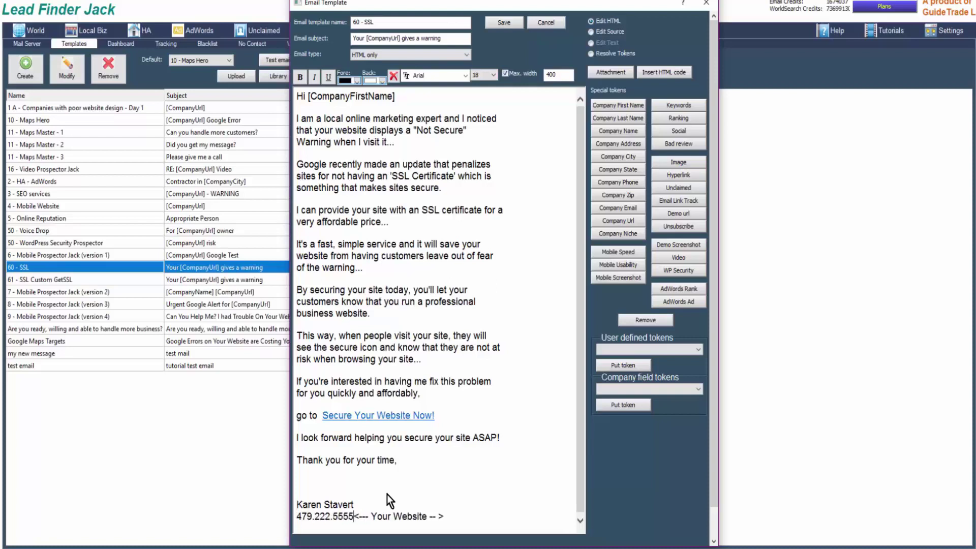
pyautogui.press('Return')
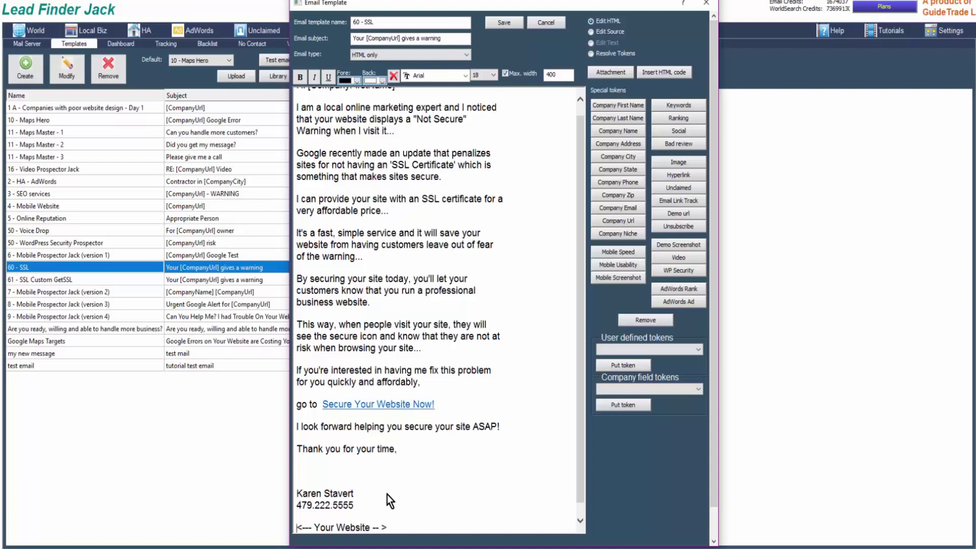
pyautogui.press('BackSpace')
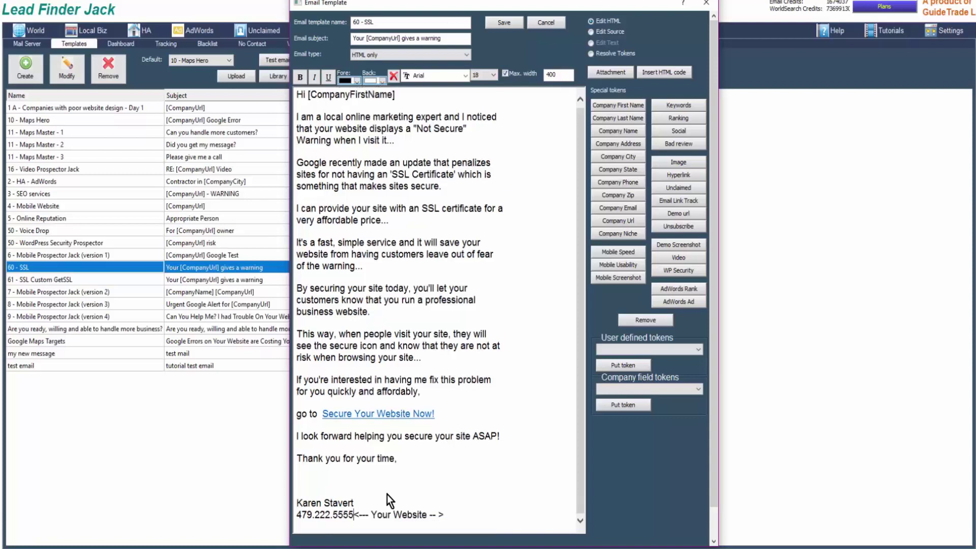
pyautogui.hotkey('shift', 'Return')
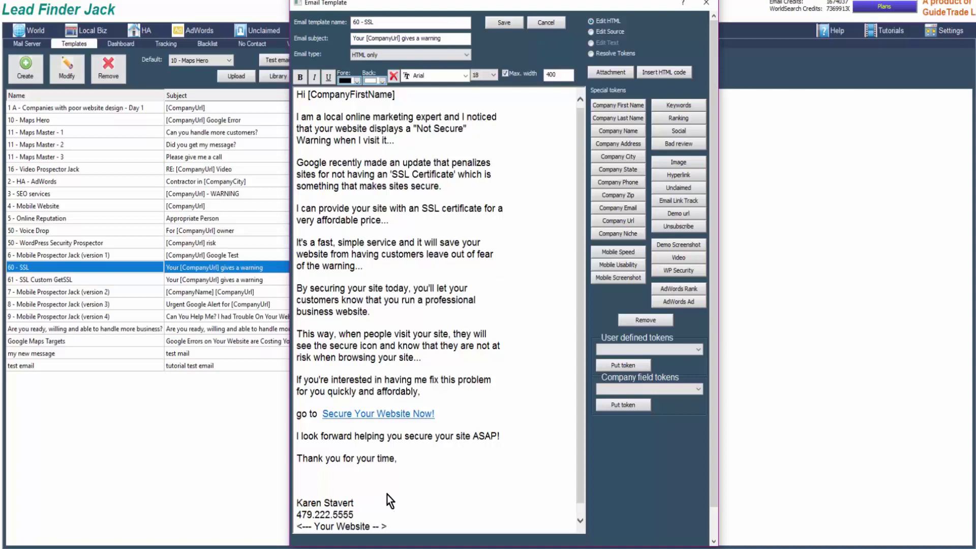
pyautogui.moveTo(387, 527); pyautogui.dragTo(297, 526)
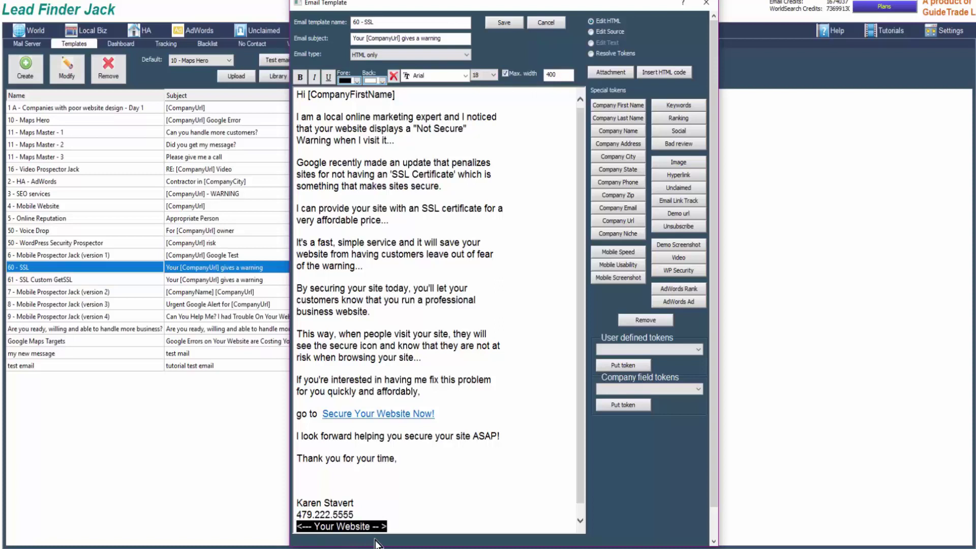
pyautogui.write('https://TheSSLfix.com')
pyautogui.moveTo(582, 441); pyautogui.dragTo(508, 340)
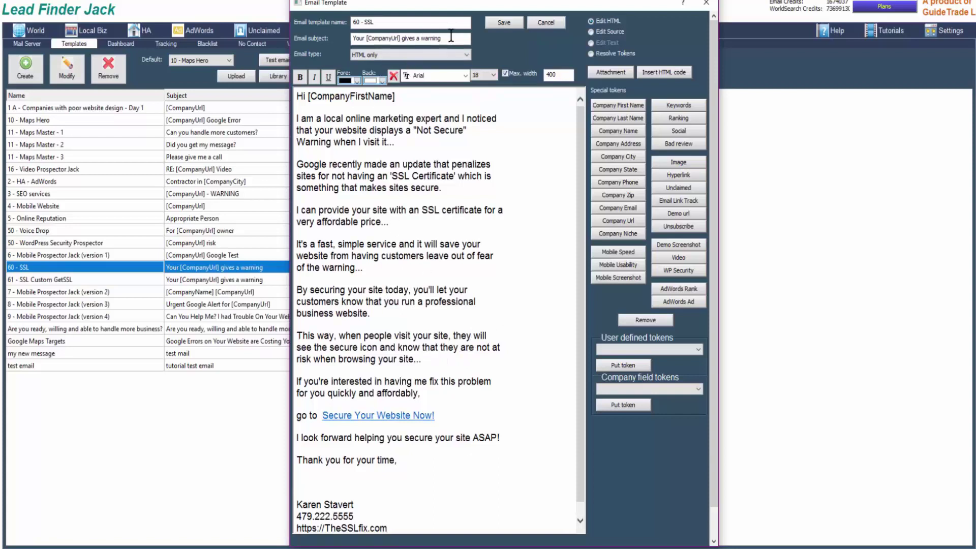
# Step: Save the SSL template and send a test email to the confirmed address
pyautogui.click(509, 23)
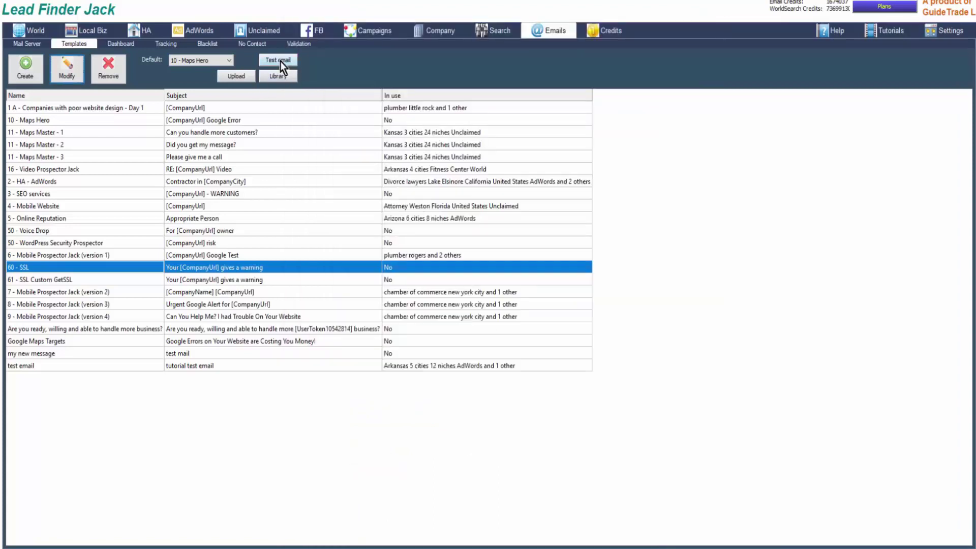
pyautogui.click(277, 61)
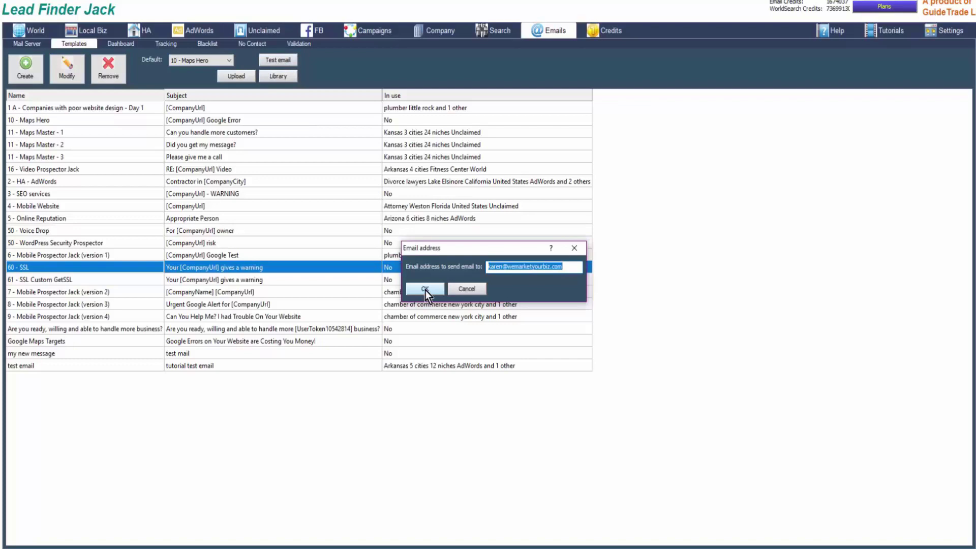
pyautogui.click(428, 292)
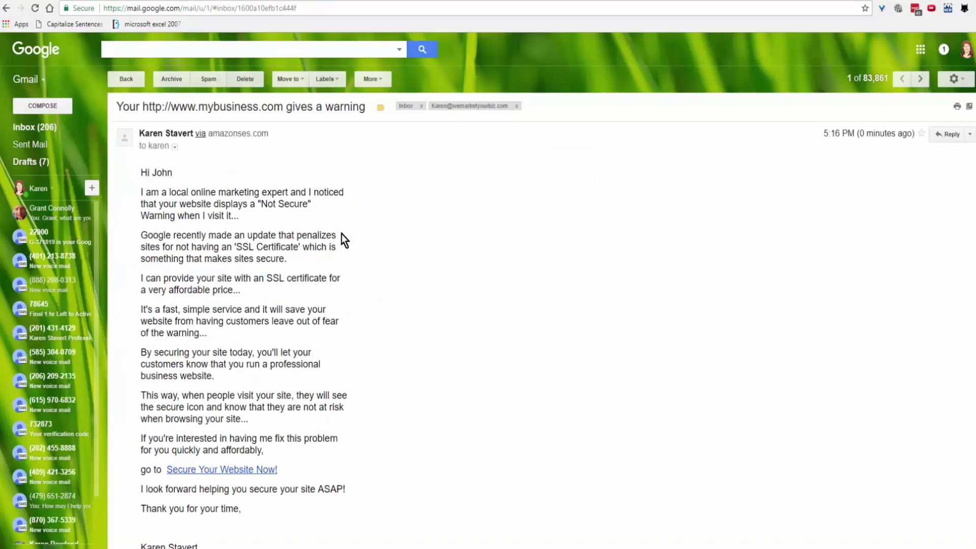
# Step: Scroll the SSL test email in Gmail down to its signature and link
pyautogui.scroll(-1, 341, 489)
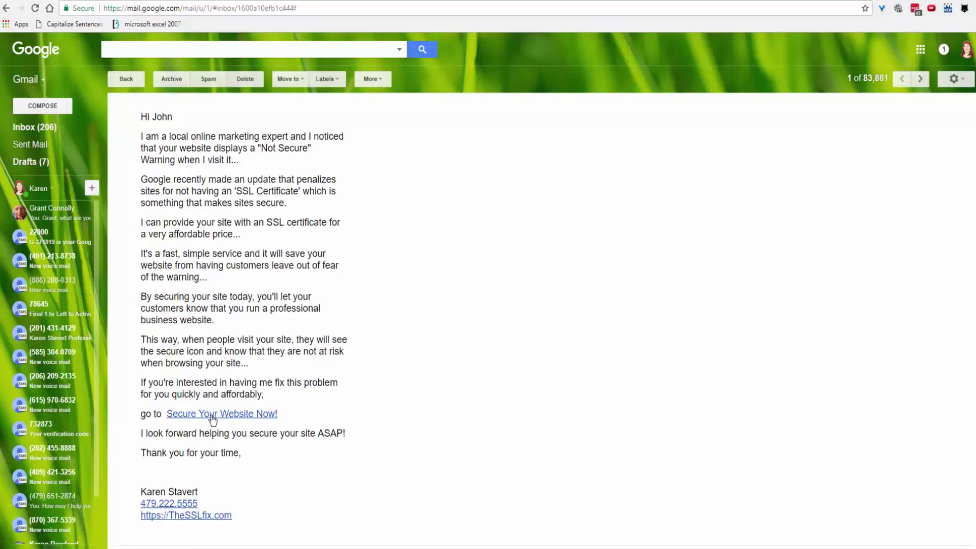
# Step: Follow the email's 'Secure Your Website Now!' link to the fixsslnow.com landing page
pyautogui.click(210, 416)
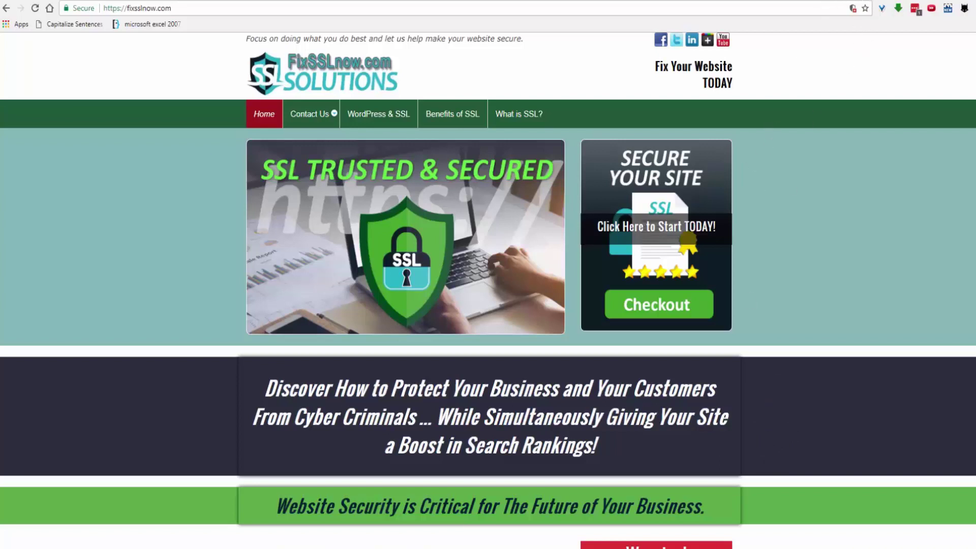
# Step: Back in Lead Finder Jack, select 60 - SSL, start a new template with max width 650, and close it unsaved
pyautogui.hotkey('alt', 'Tab')
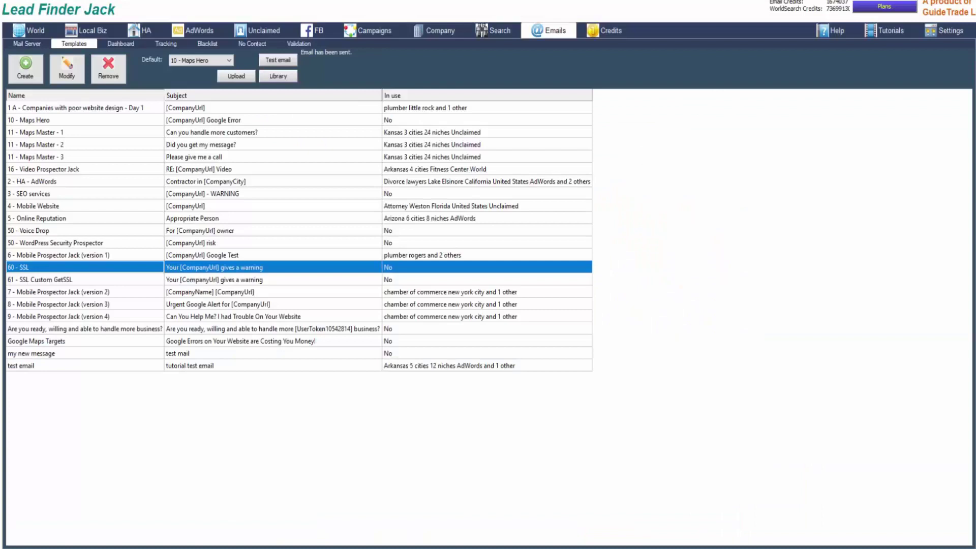
pyautogui.press('Down')
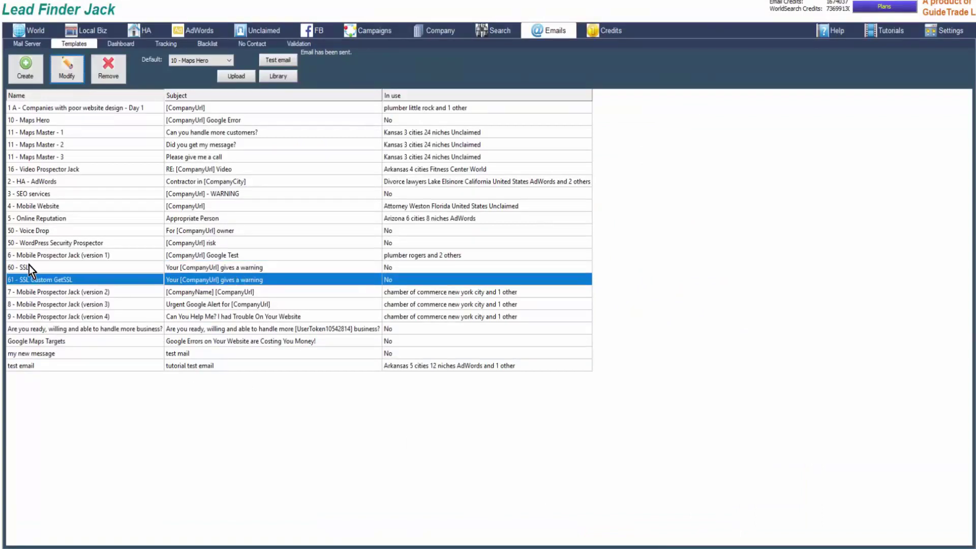
pyautogui.click(29, 266)
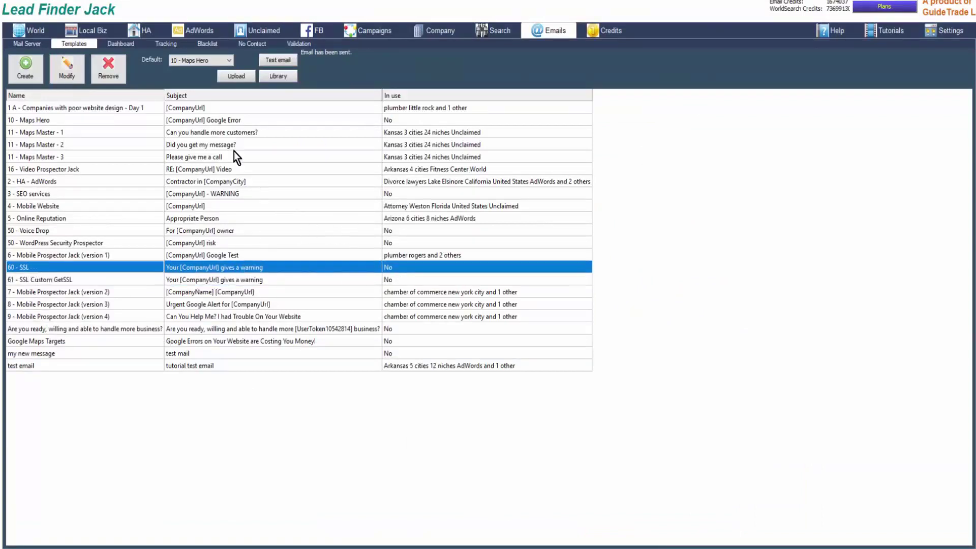
pyautogui.click(25, 68)
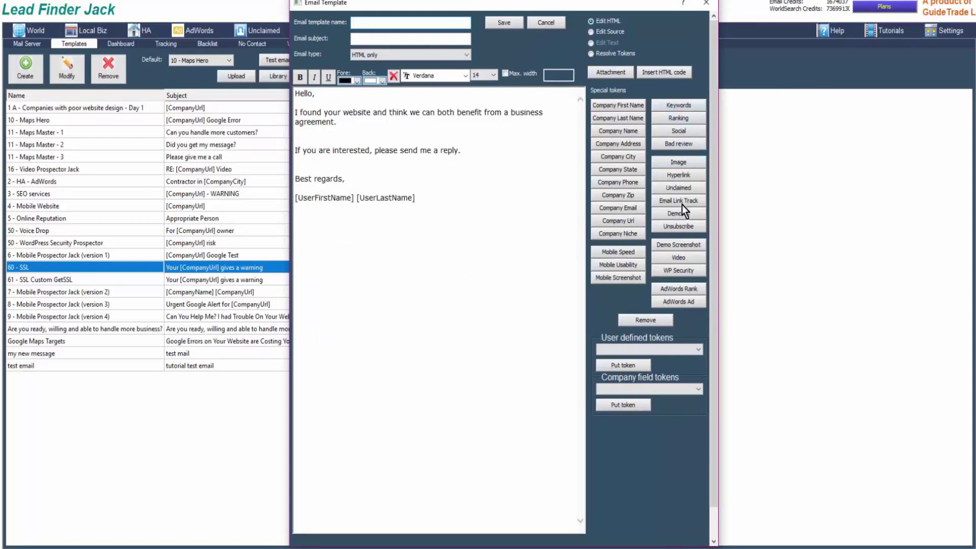
pyautogui.click(506, 73)
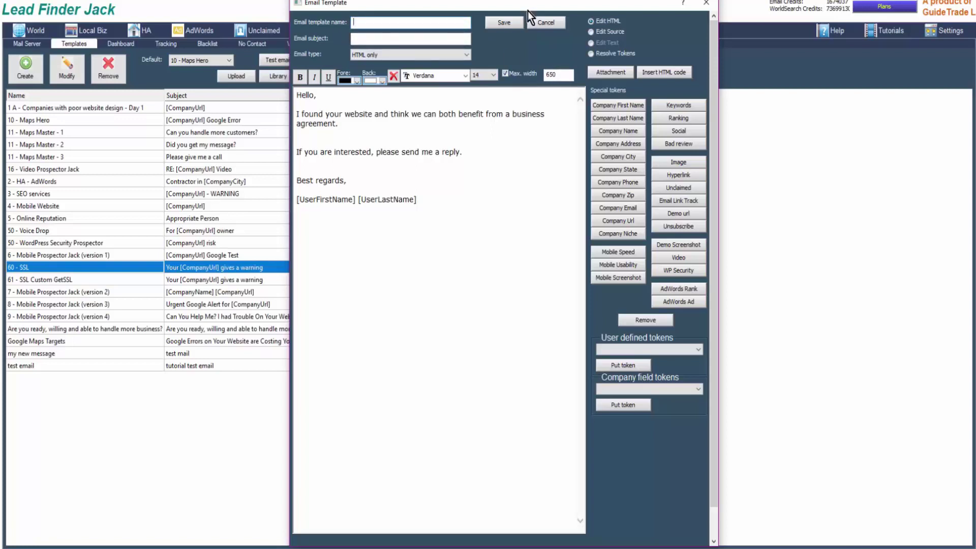
pyautogui.click(707, 3)
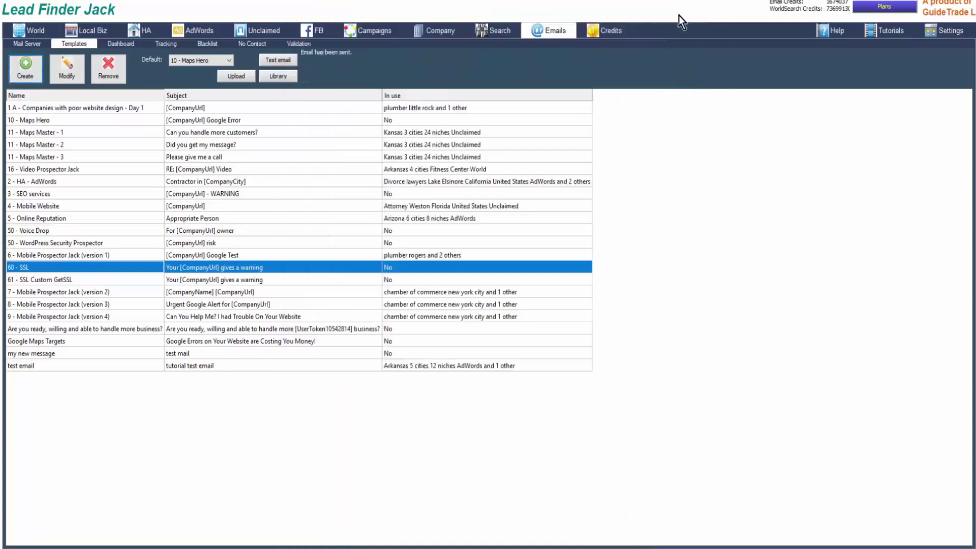
# Step: Filter the plumber miami campaign leads to Url Yes and Secure Url http
pyautogui.click(368, 30)
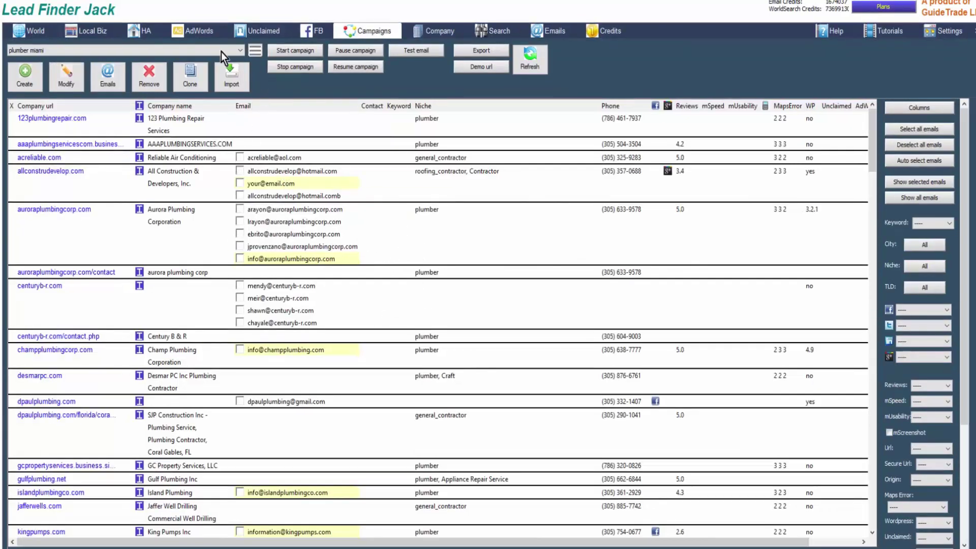
pyautogui.moveTo(642, 543); pyautogui.dragTo(701, 545)
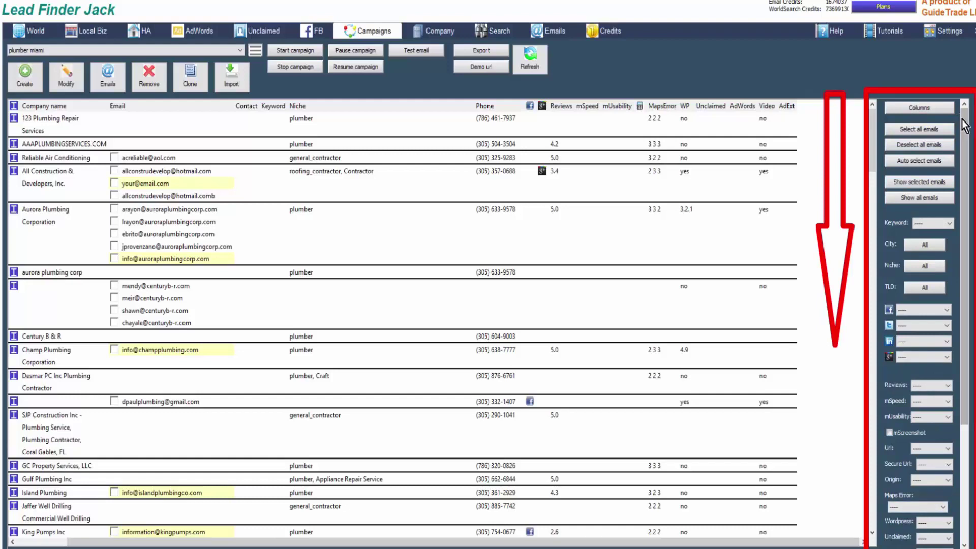
pyautogui.moveTo(966, 137); pyautogui.dragTo(970, 244)
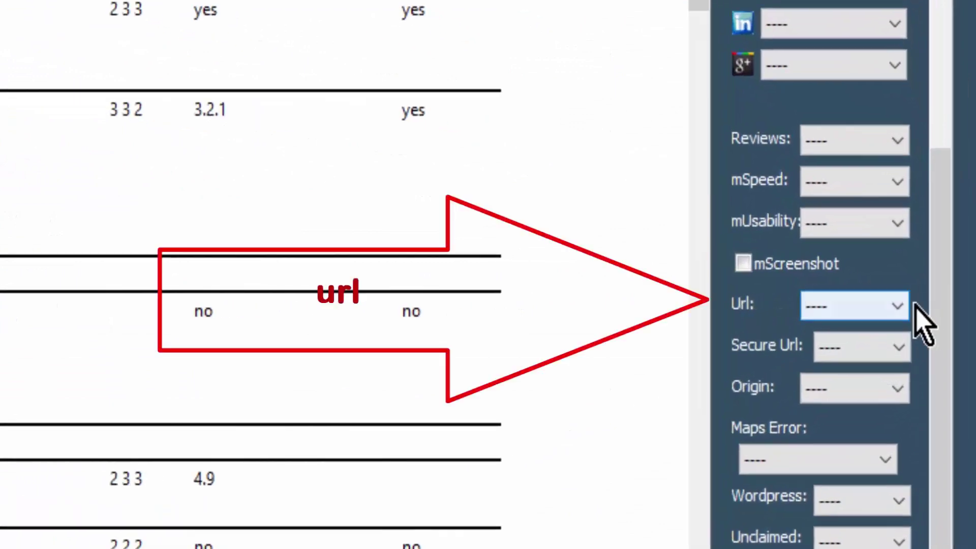
pyautogui.click(947, 284)
pyautogui.click(893, 305)
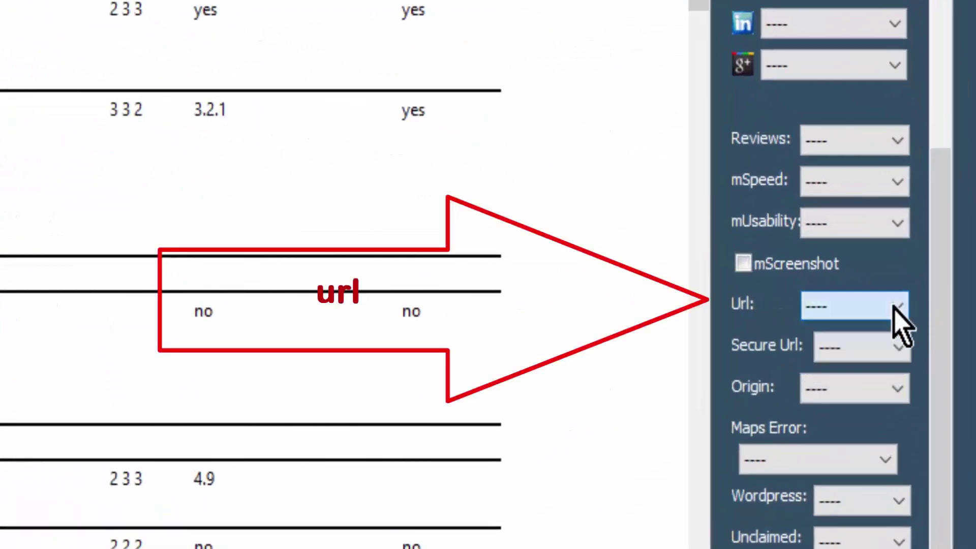
pyautogui.click(900, 304)
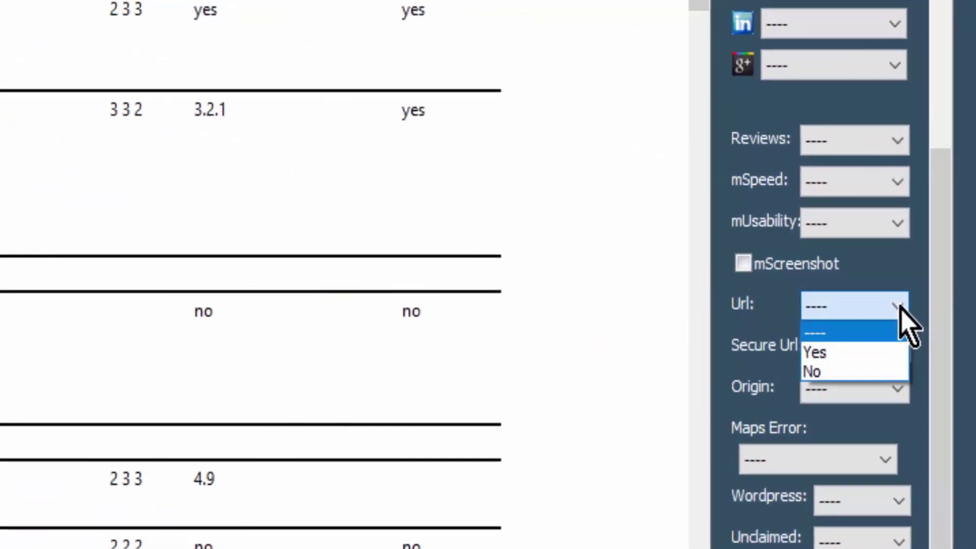
pyautogui.click(860, 351)
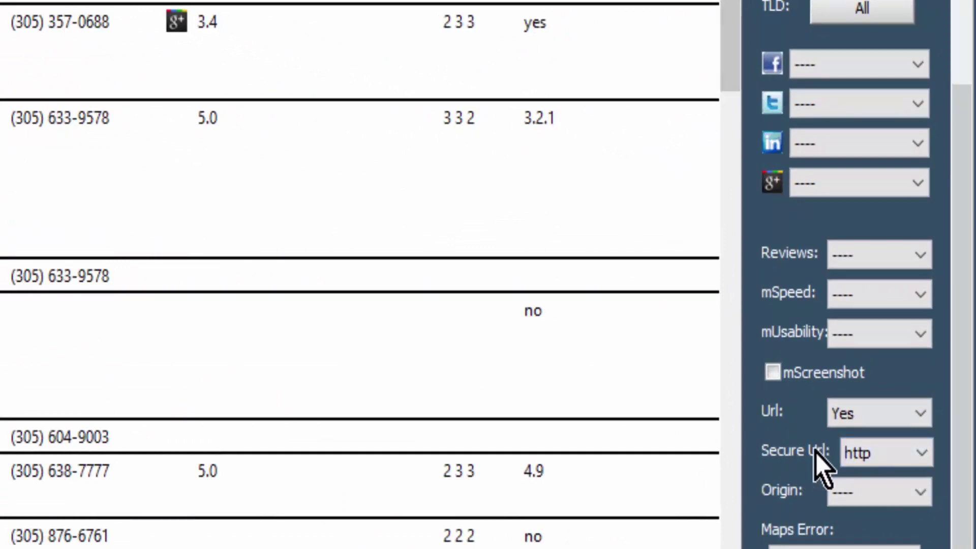
pyautogui.click(924, 455)
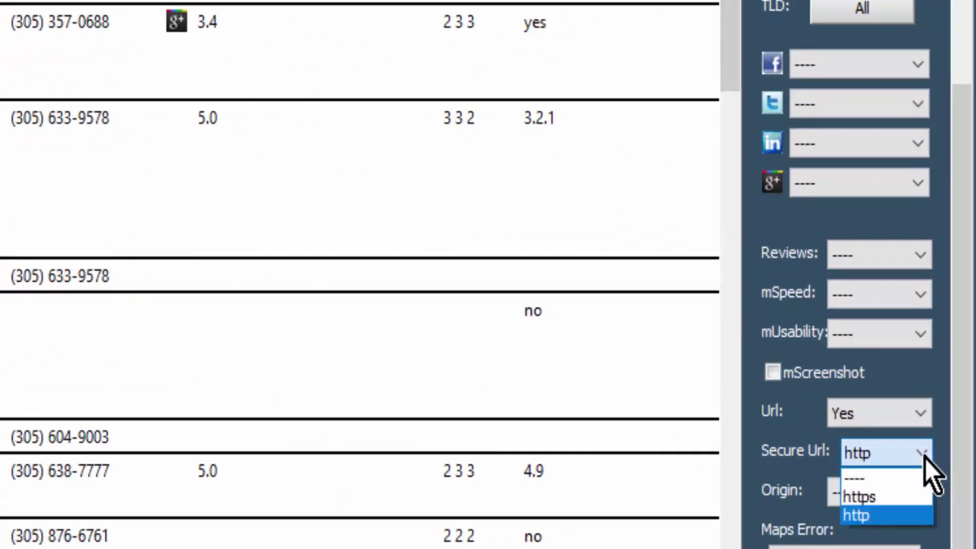
pyautogui.click(864, 516)
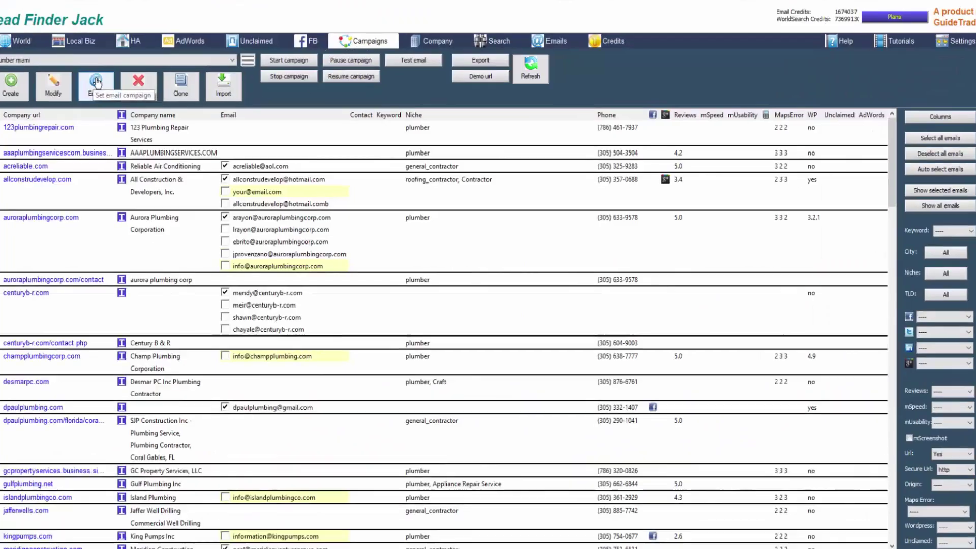
# Step: Add the 60 - SSL template to the plumber miami campaign's emails, sending on day 0
pyautogui.click(97, 83)
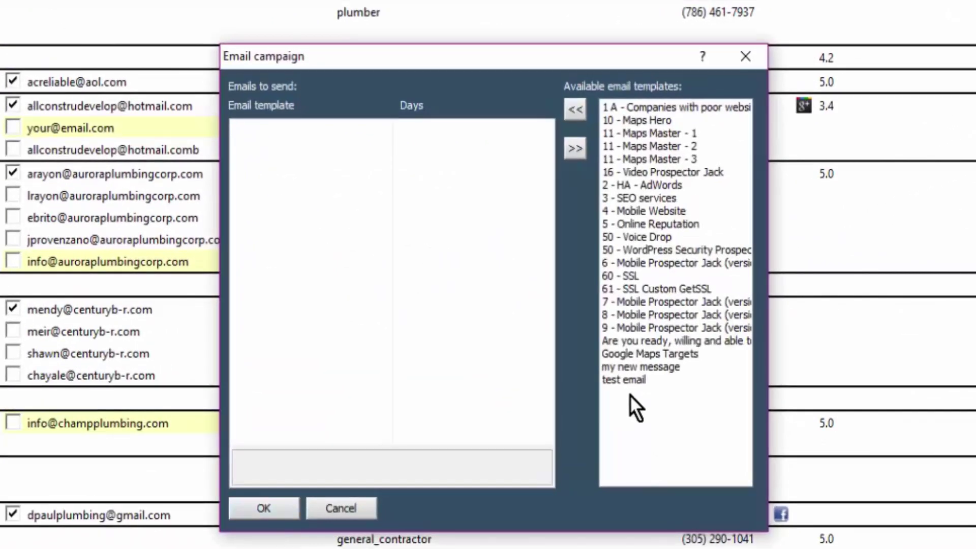
pyautogui.click(626, 276)
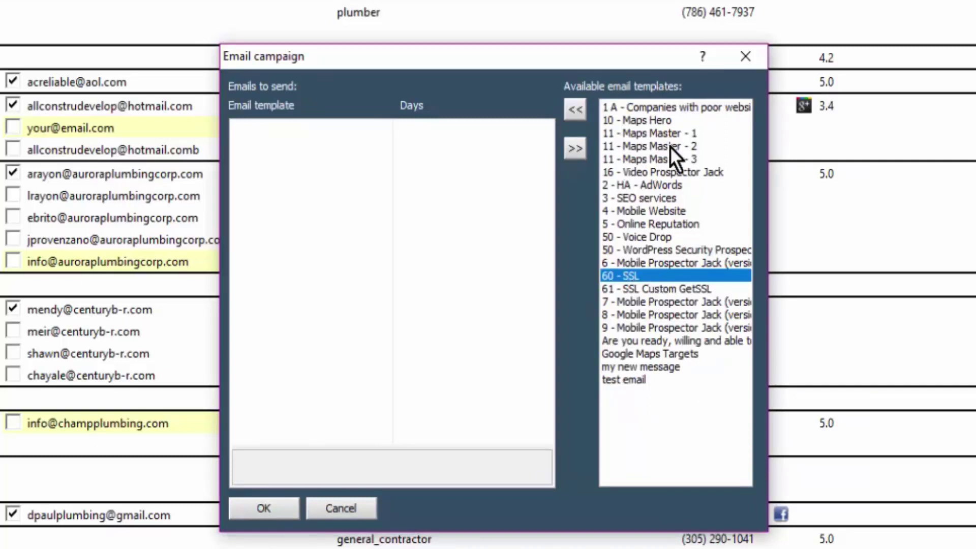
pyautogui.click(575, 109)
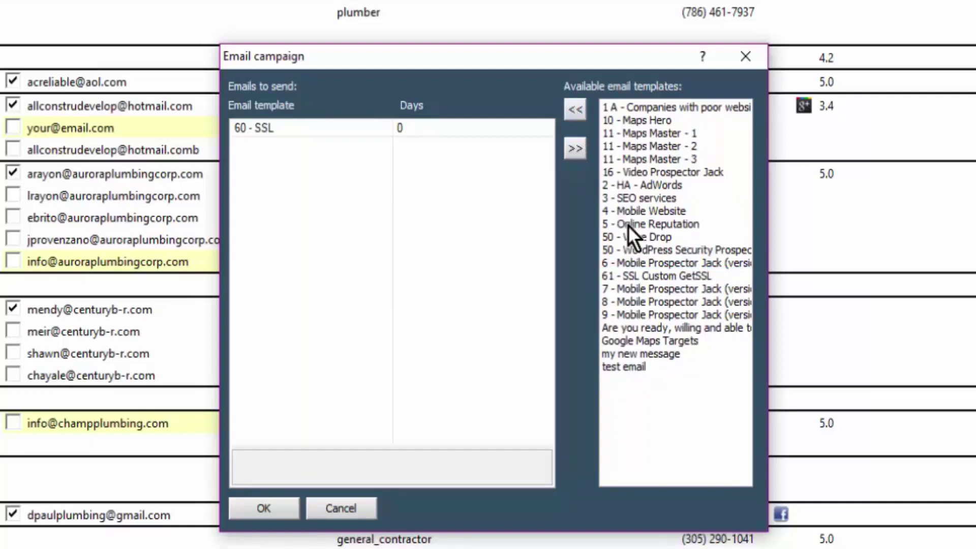
pyautogui.click(264, 509)
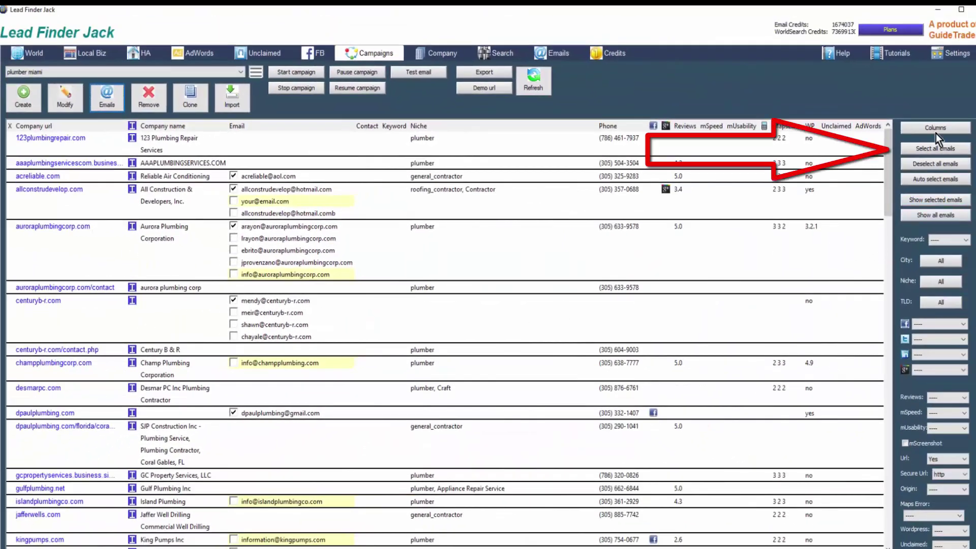
# Step: Clear all email selections, auto-select one personal address per lead company, and review the list
pyautogui.click(926, 148)
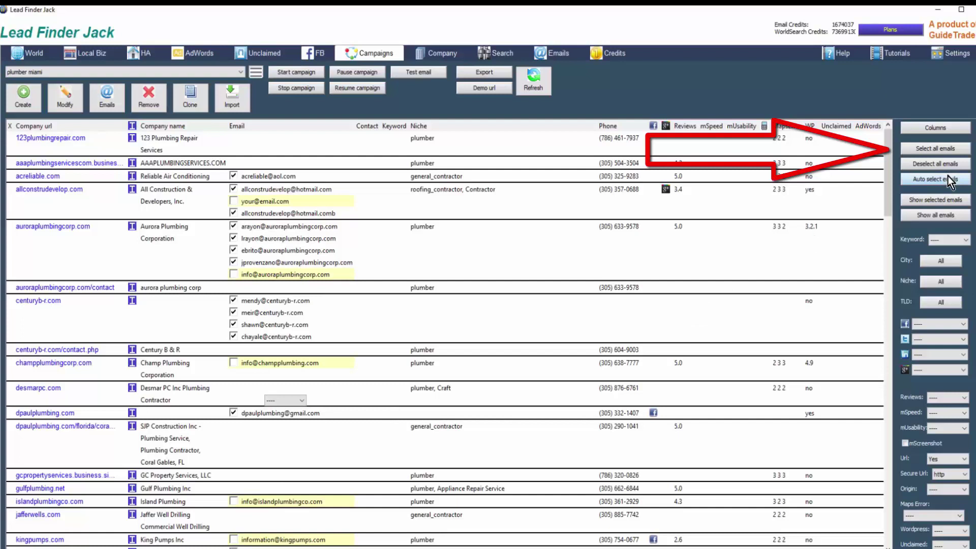
pyautogui.click(935, 163)
pyautogui.click(936, 181)
pyautogui.scroll(-5, 268, 467)
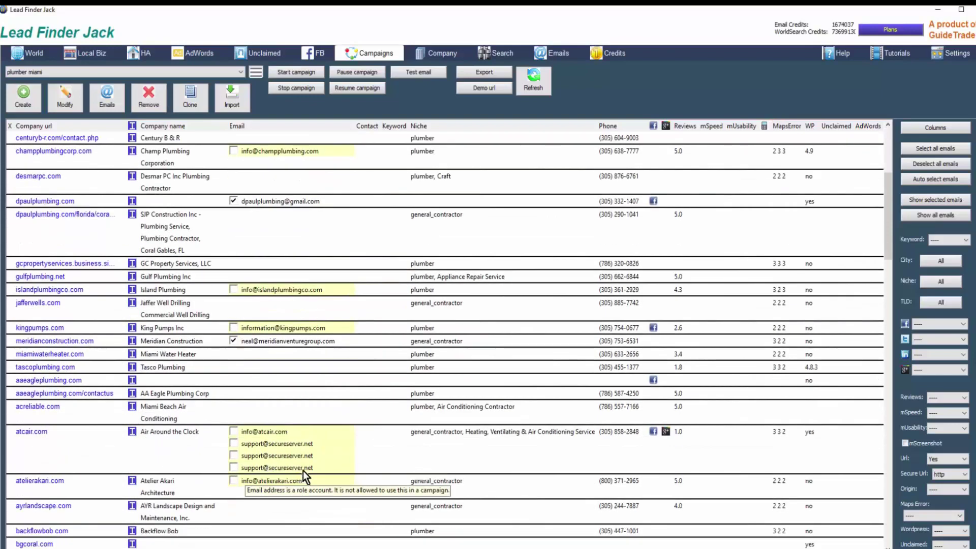
pyautogui.scroll(-3, 346, 406)
pyautogui.scroll(4, 416, 353)
pyautogui.scroll(3, 396, 351)
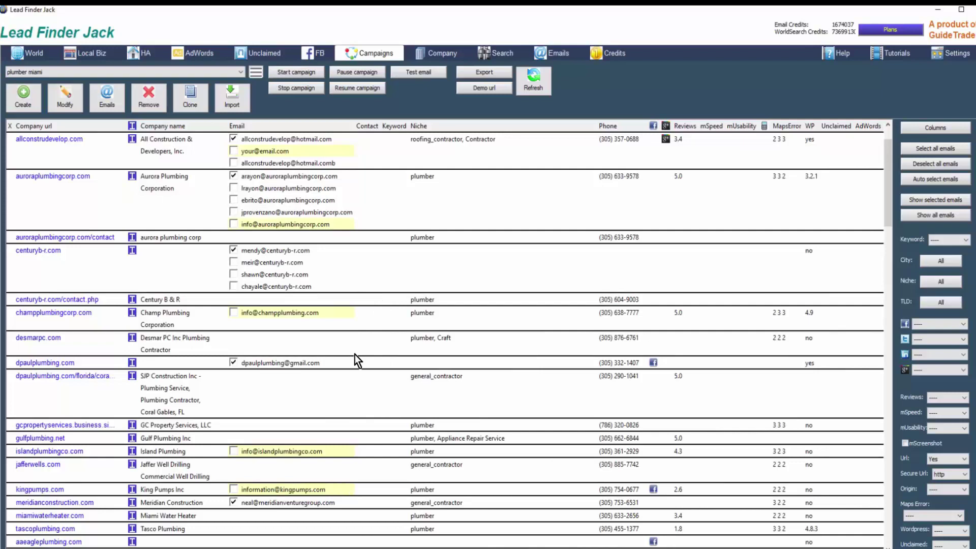
pyautogui.scroll(2, 408, 352)
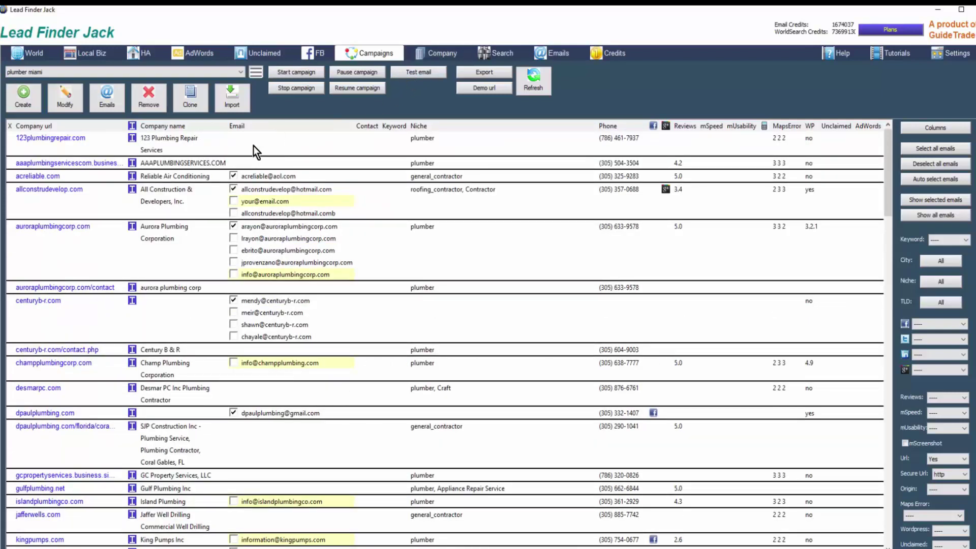
# Step: Send a test of the 60 - SSL campaign email and acknowledge the sent message
pyautogui.click(410, 75)
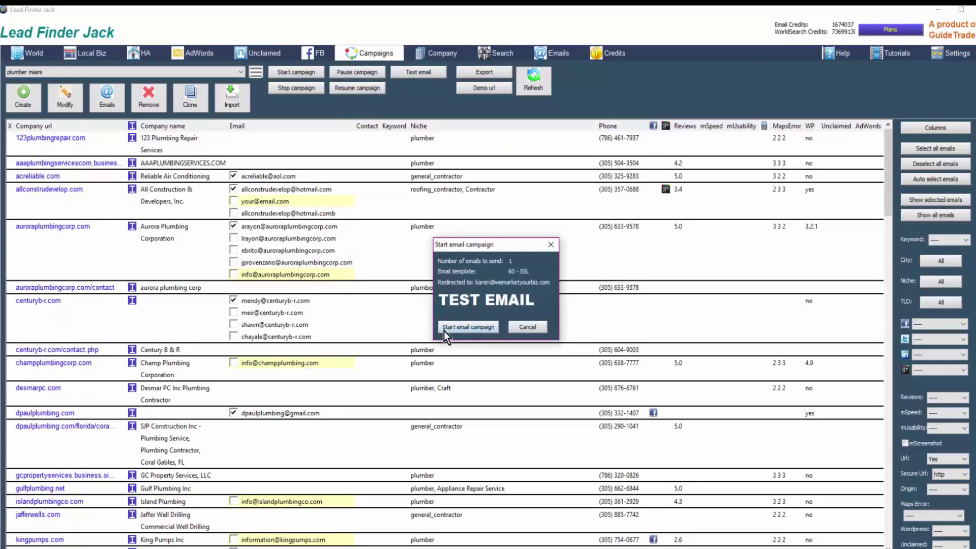
pyautogui.click(471, 328)
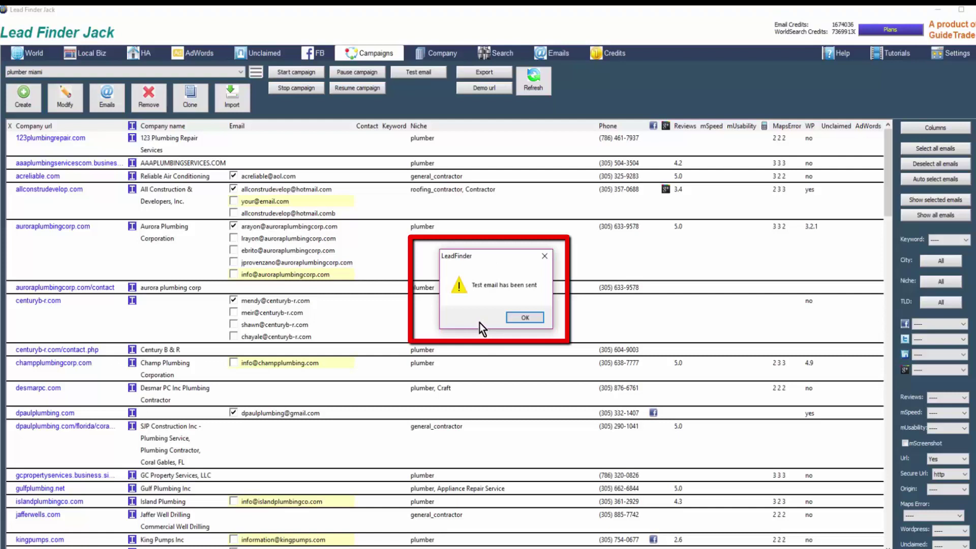
pyautogui.click(525, 318)
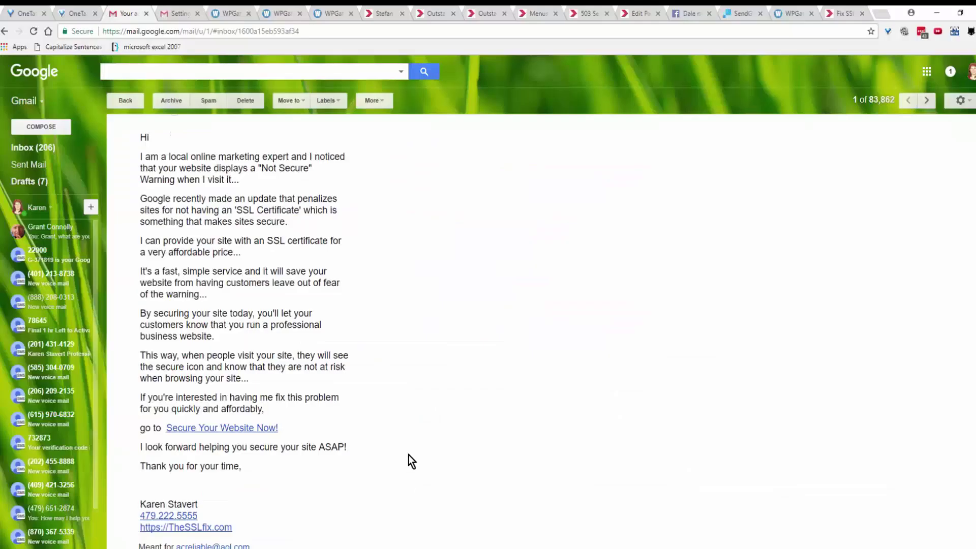
# Step: Check the Gmail test email's subject shows the acreliable.com domain, then return to Lead Finder Jack
pyautogui.scroll(1, 420, 448)
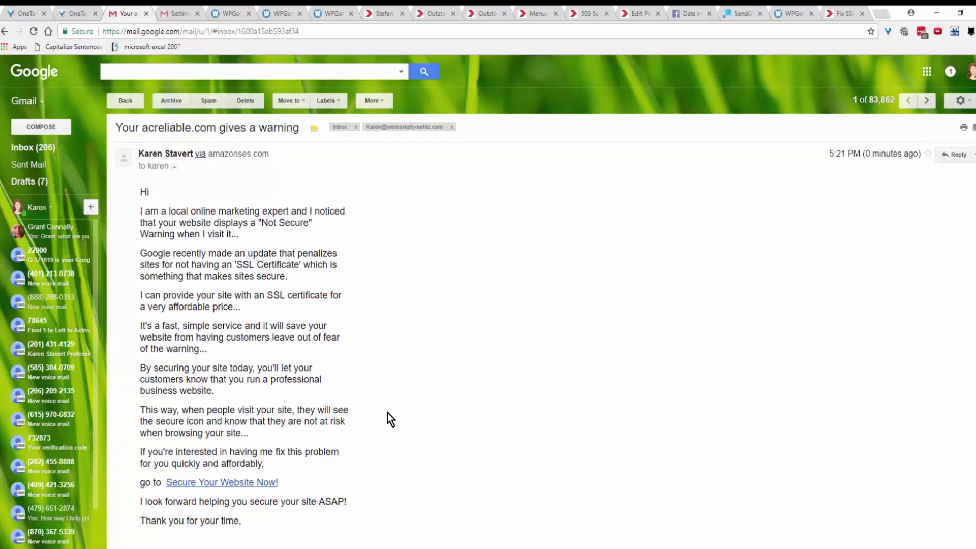
pyautogui.moveTo(141, 128); pyautogui.dragTo(216, 128)
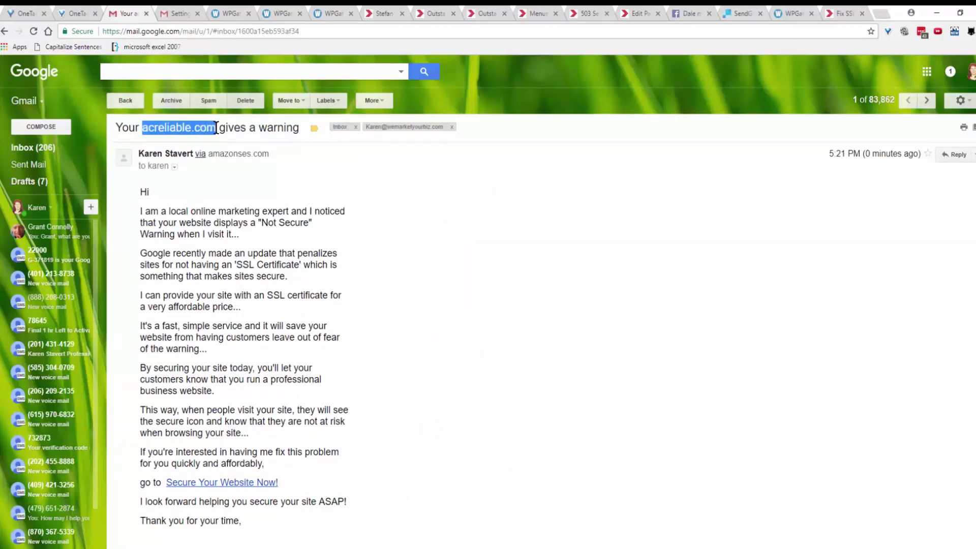
pyautogui.scroll(-4, 371, 322)
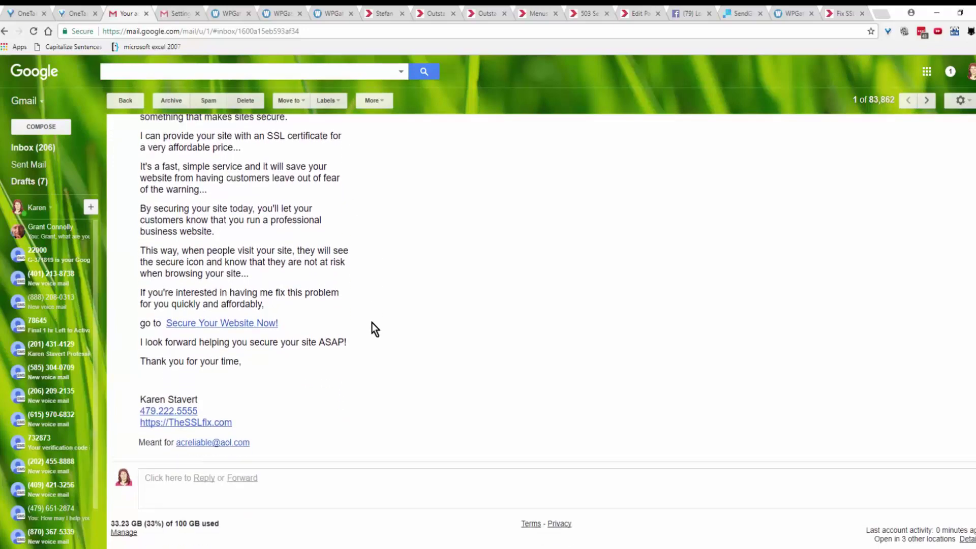
pyautogui.scroll(4, 373, 318)
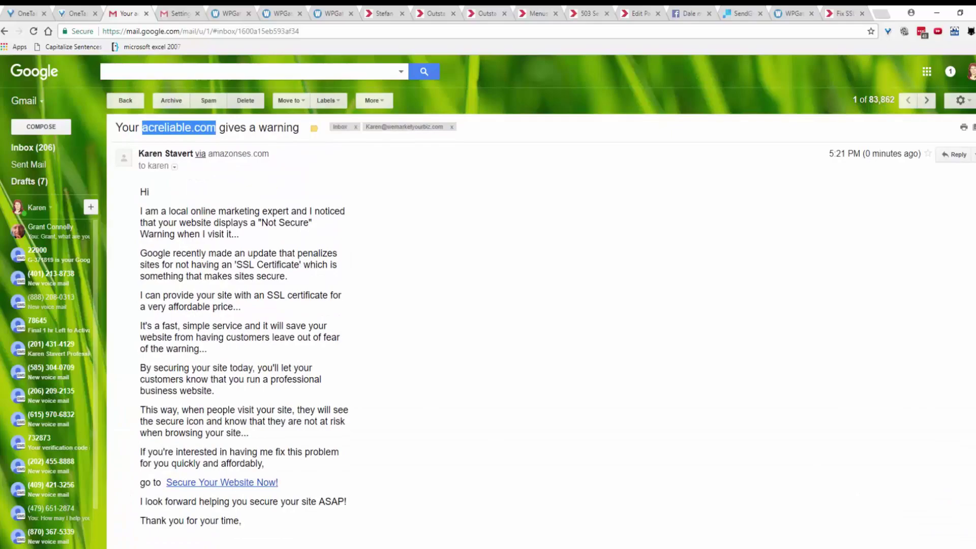
pyautogui.hotkey('alt', 'Tab')
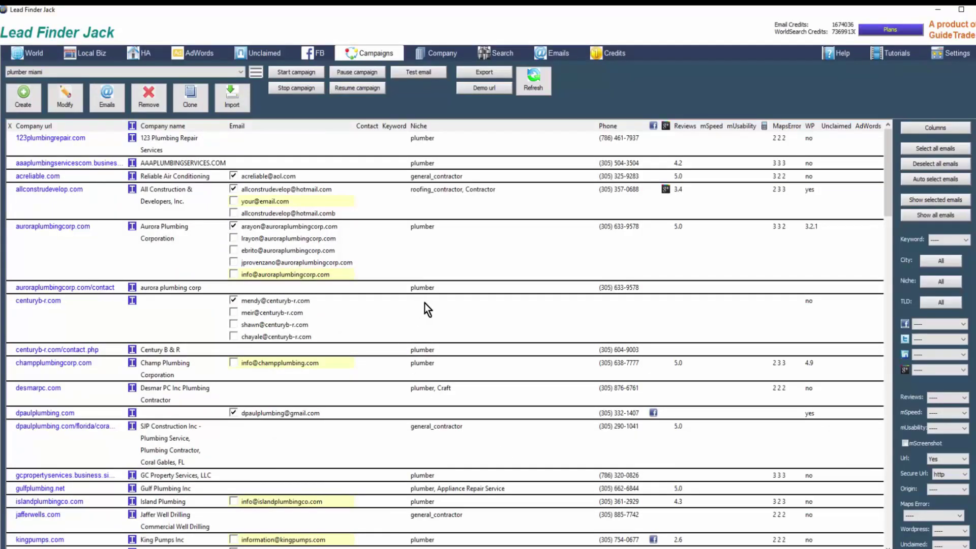